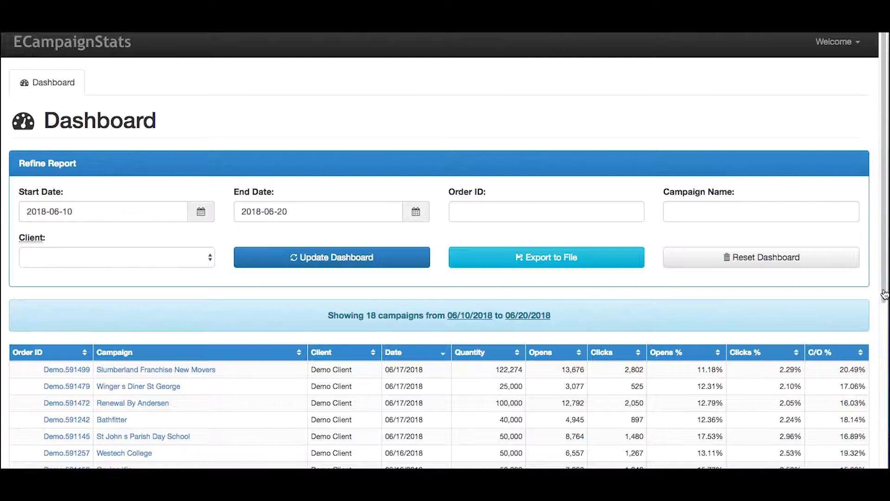
{"action": "left_click_drag", "start_coordinate": [885, 293], "coordinate": [886, 389]}
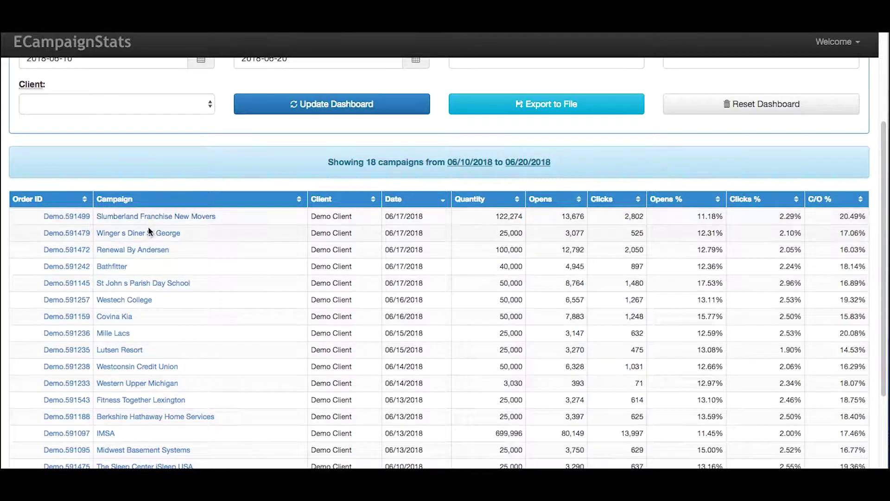
- Open order Demo.591479's campaign report and download it as an Excel file
{"action": "left_click", "coordinate": [67, 233]}
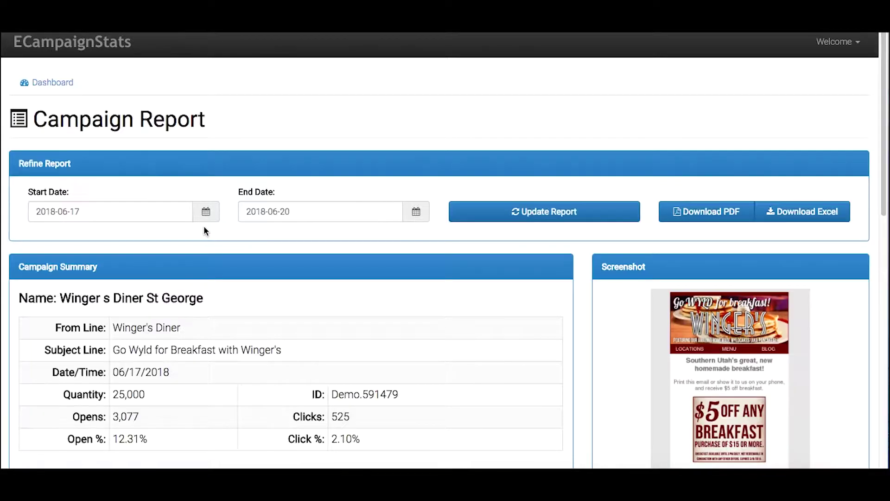
{"action": "left_click_drag", "start_coordinate": [885, 126], "coordinate": [885, 250]}
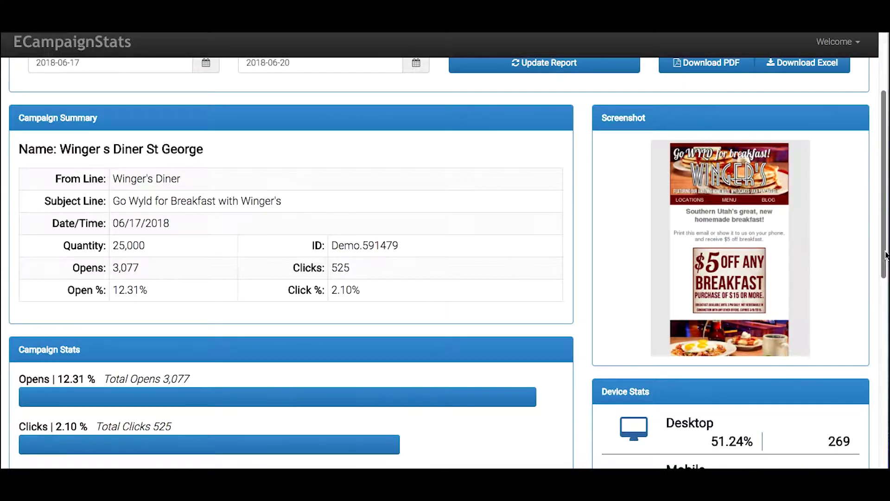
{"action": "left_click_drag", "start_coordinate": [885, 261], "coordinate": [885, 328]}
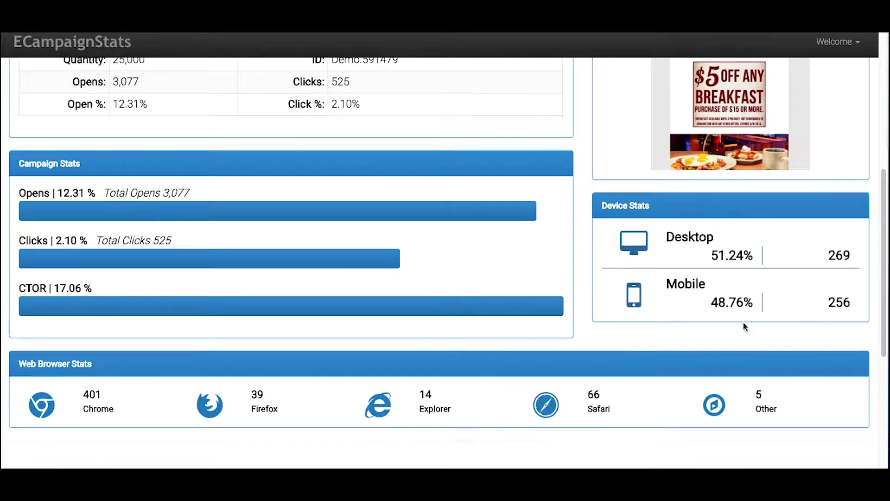
{"action": "left_click_drag", "start_coordinate": [885, 265], "coordinate": [886, 348]}
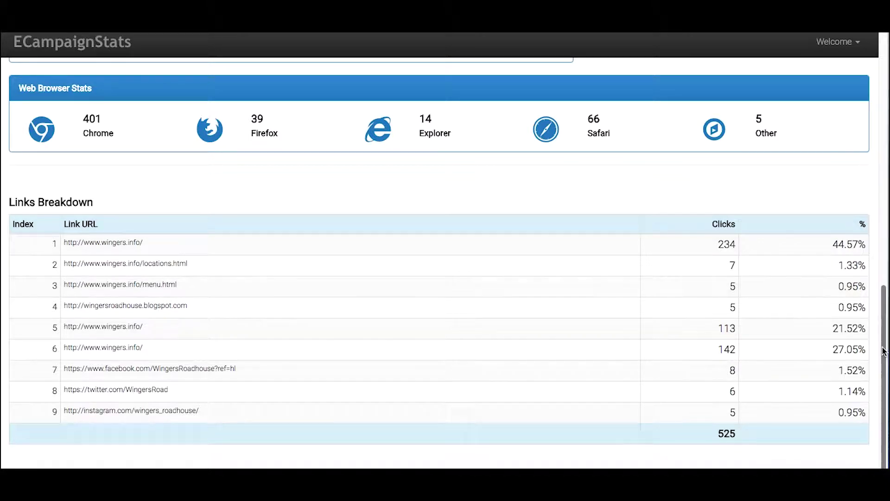
{"action": "left_click_drag", "start_coordinate": [885, 348], "coordinate": [886, 69]}
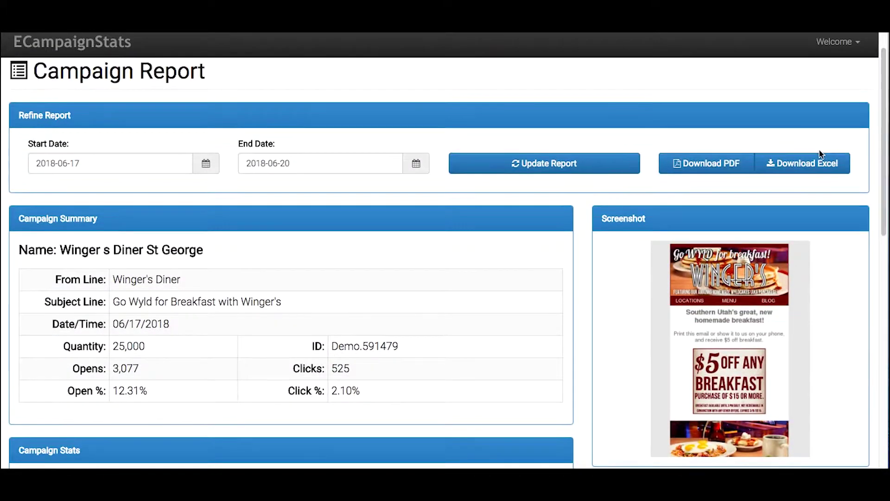
{"action": "left_click", "coordinate": [803, 165]}
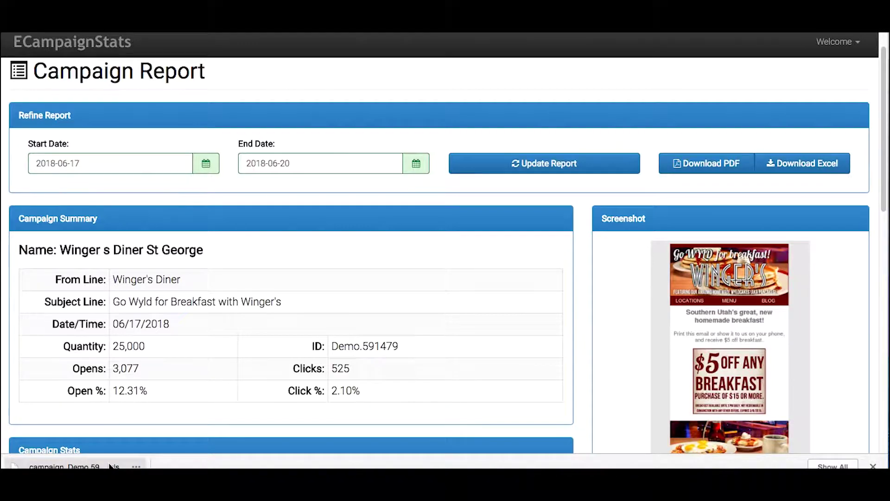
- Open the PDF version of the Winger s Diner St George report
{"action": "left_click", "coordinate": [699, 168]}
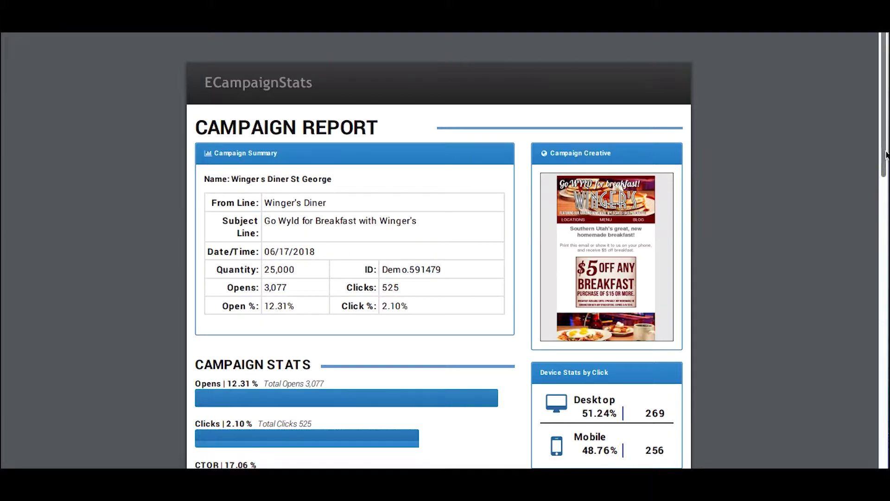
{"action": "left_click_drag", "start_coordinate": [884, 159], "coordinate": [885, 376]}
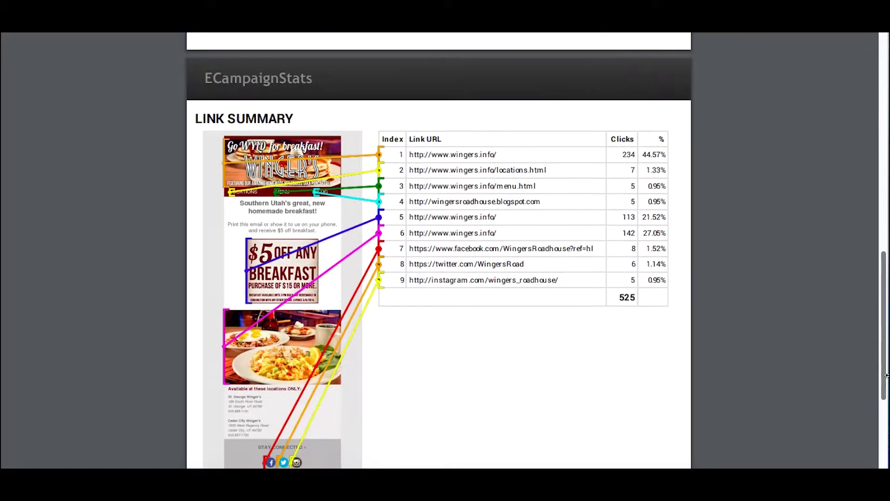